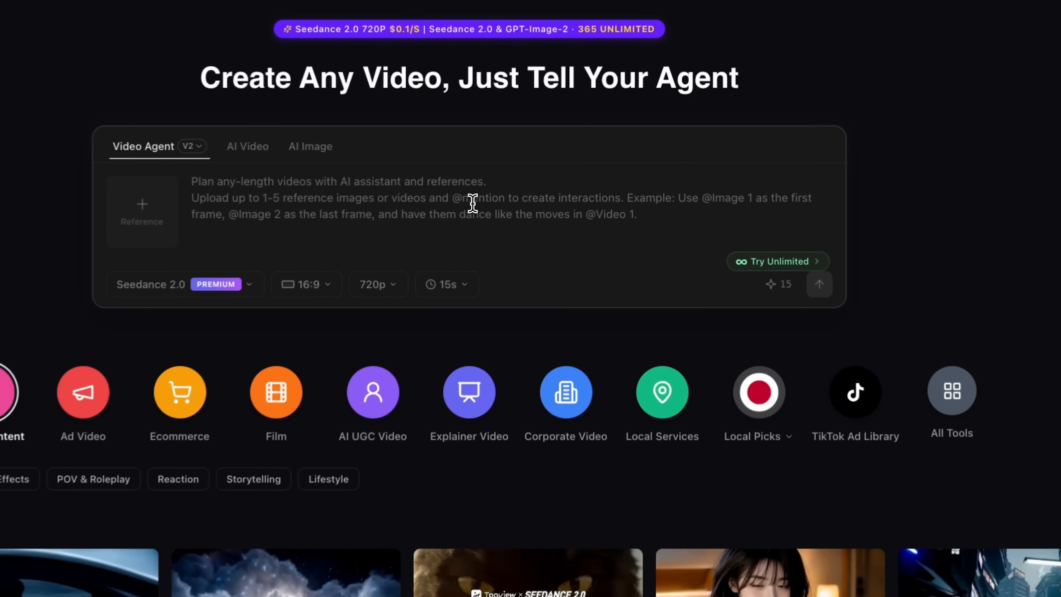
Prompt the Video Agent for a cinematic macro shot of a futuristic motherboard transitioning into floating neural nodes and golden data streams, 8k, photorealistic, deep focus.
left_click(472, 204)
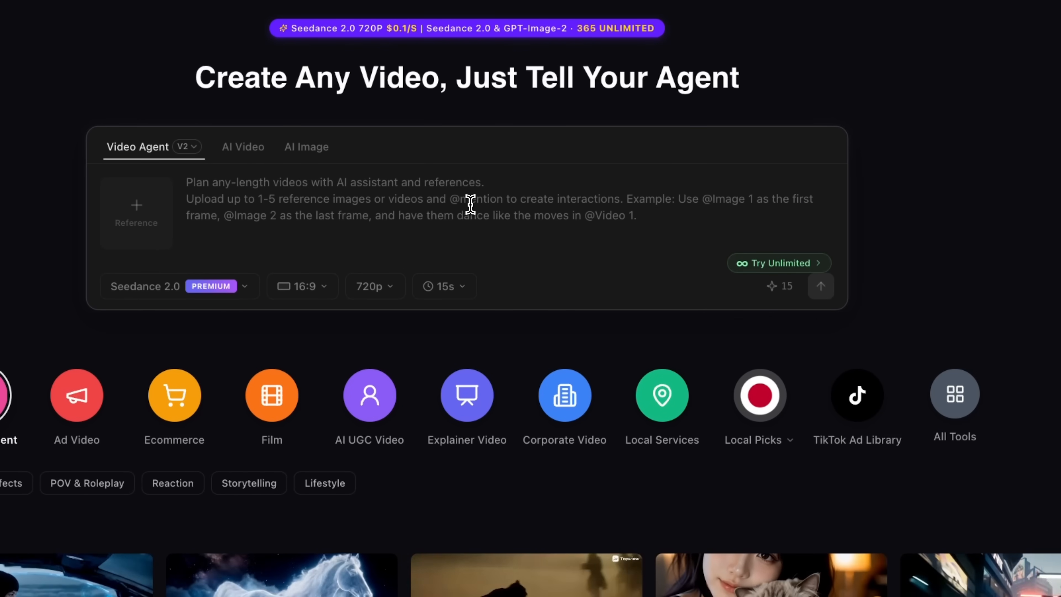
type("Cinematic macro shot of a futuristic motherboard, glowing electricity pulses through circuits, transitioning into a vast network of floating neural nodes and golden data streams, 8k resolution, photorealistic, deep focus.")
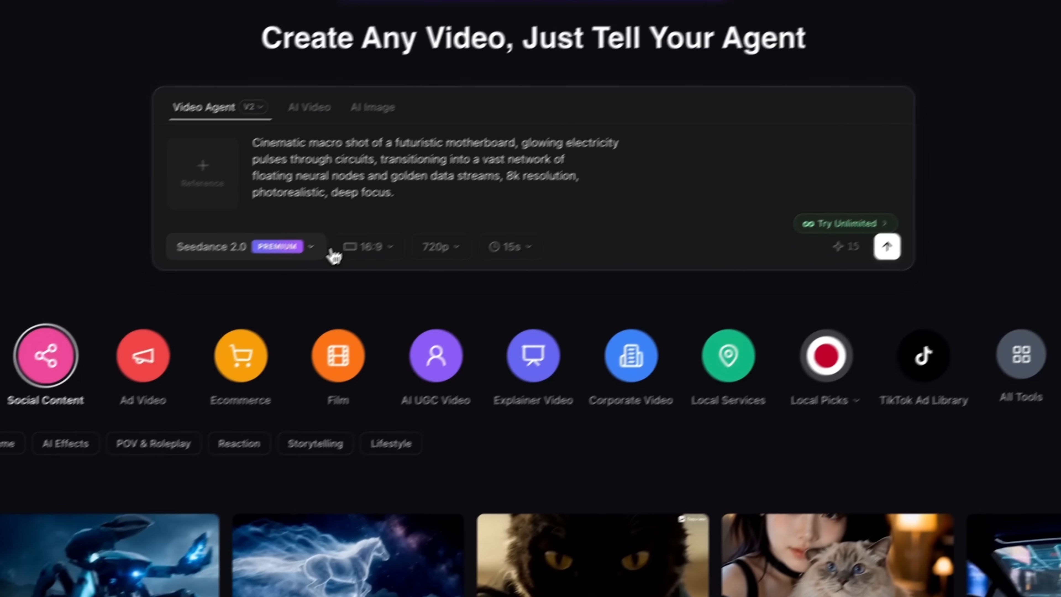
Keep the Seedance 2.0 model and 16:9 aspect ratio, and set the video resolution to 1080p.
left_click(245, 286)
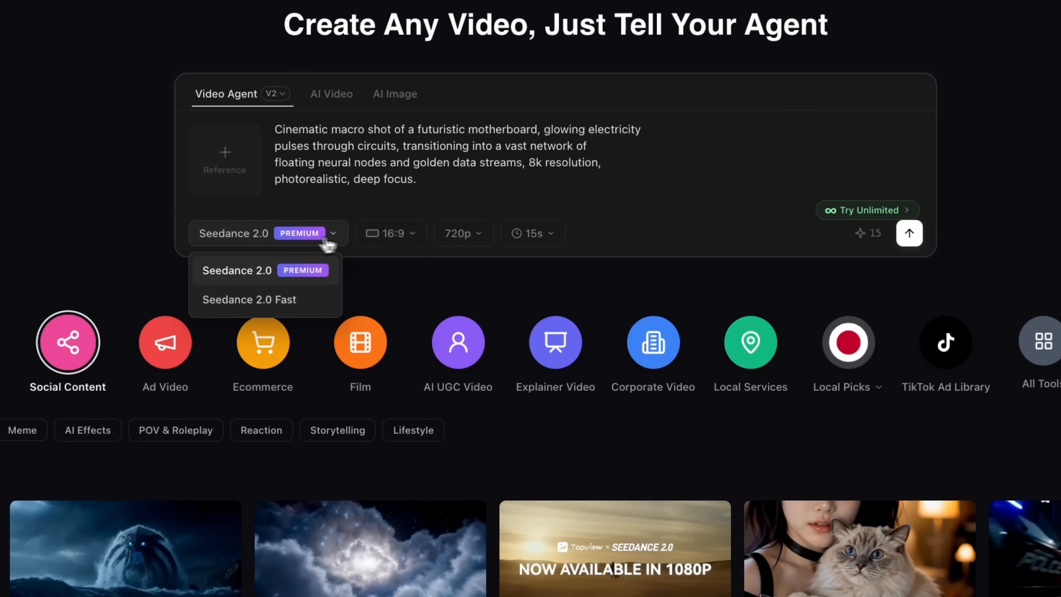
left_click(413, 279)
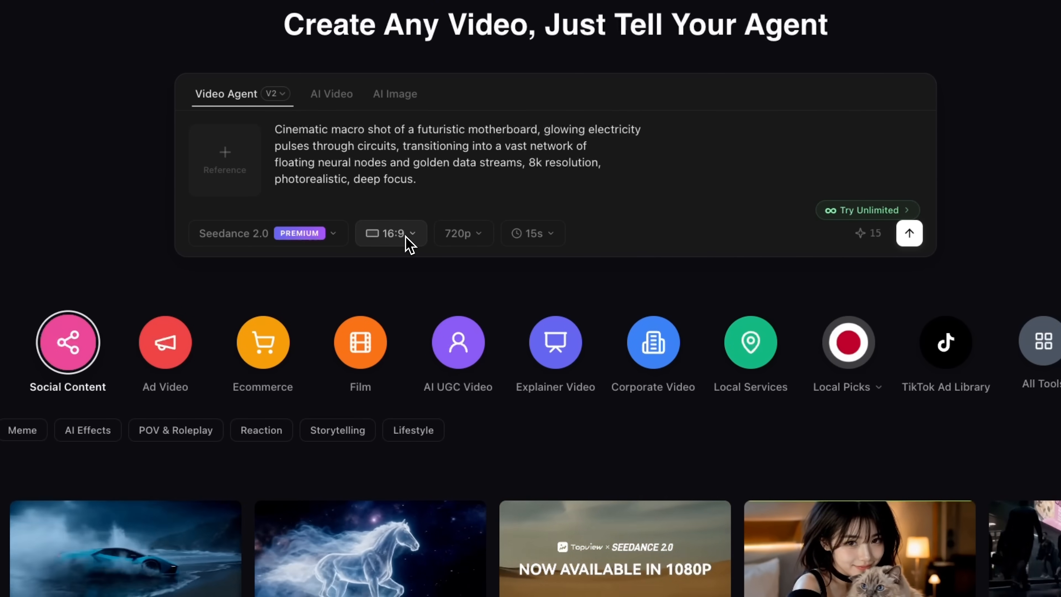
left_click(461, 240)
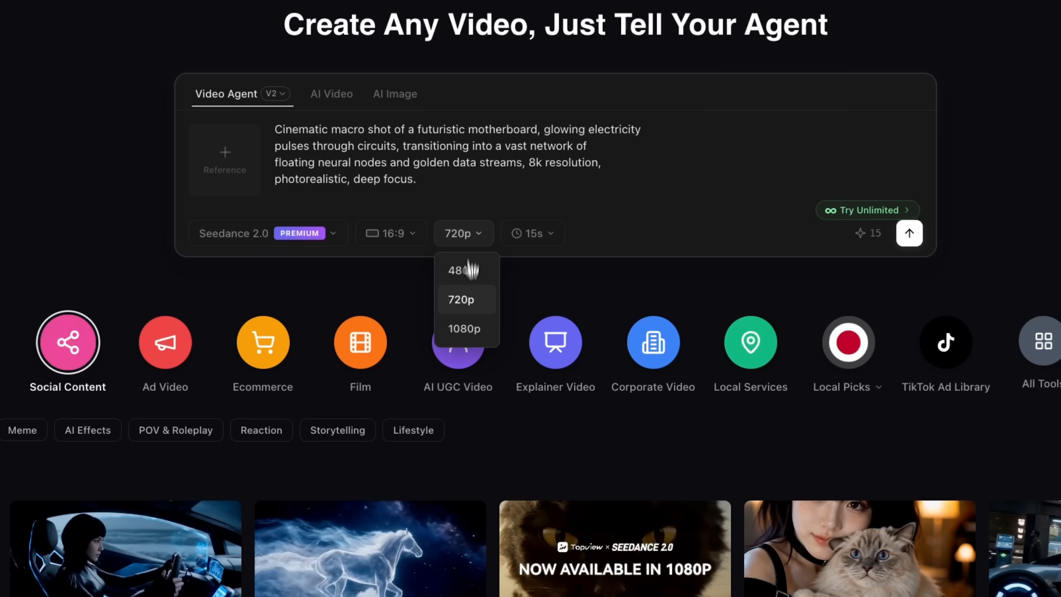
left_click(470, 329)
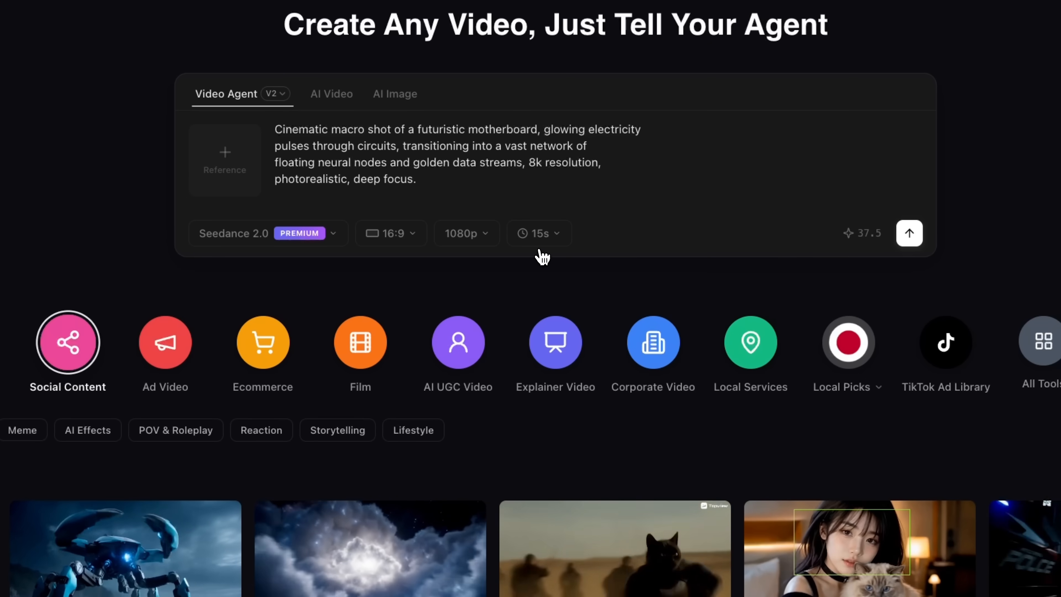
Set a custom video duration of 300 seconds and submit the prompt to the agent.
left_click(545, 244)
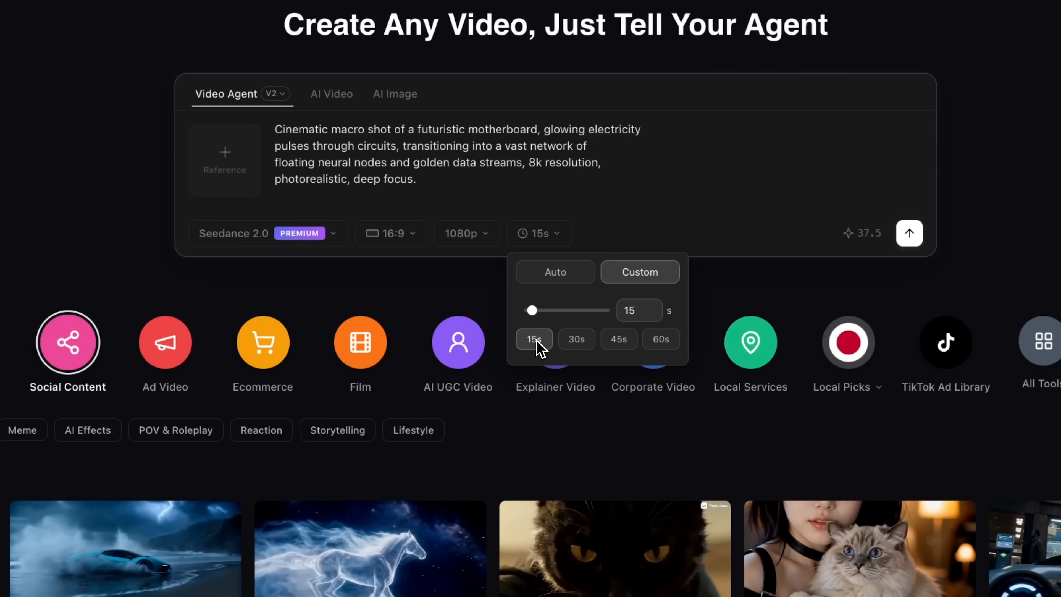
left_click(660, 339)
left_click_drag(545, 309, 634, 318)
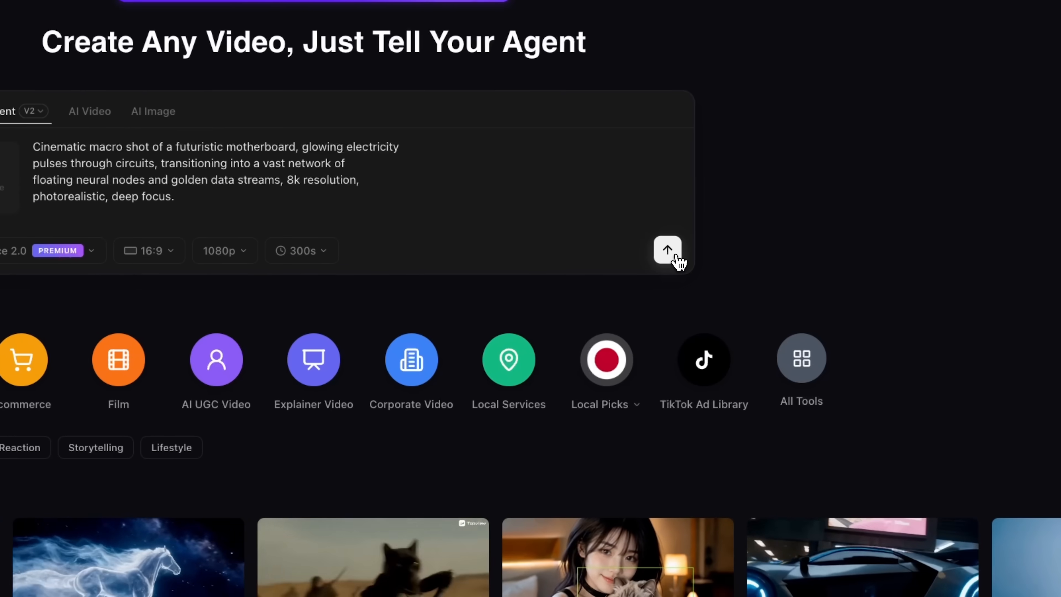
left_click(675, 256)
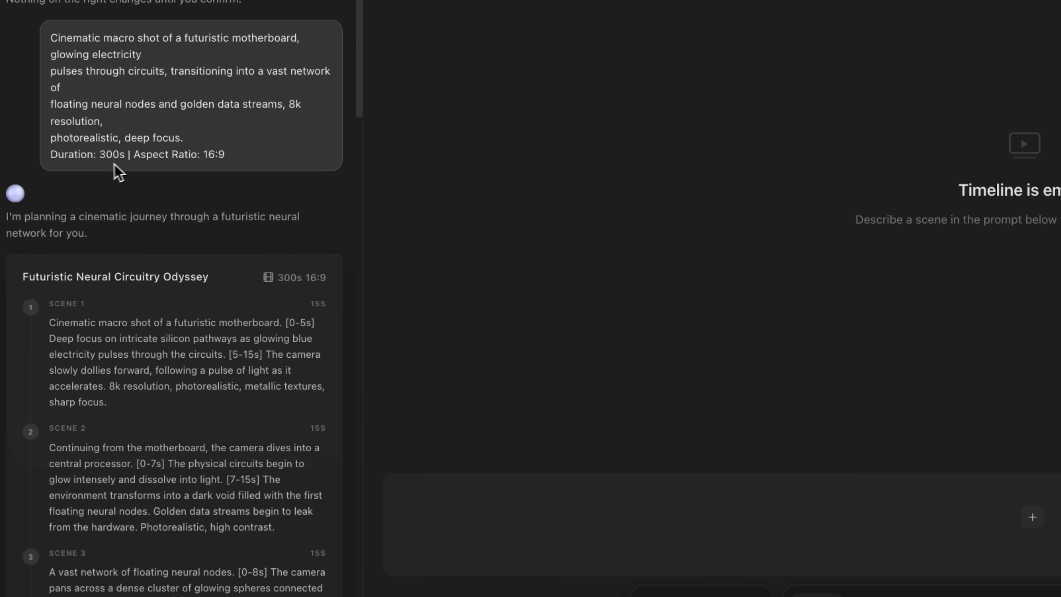
Review the scene descriptions in the agent's plan from Scene 1 through the last scene.
scroll(128, 172, "down", 4)
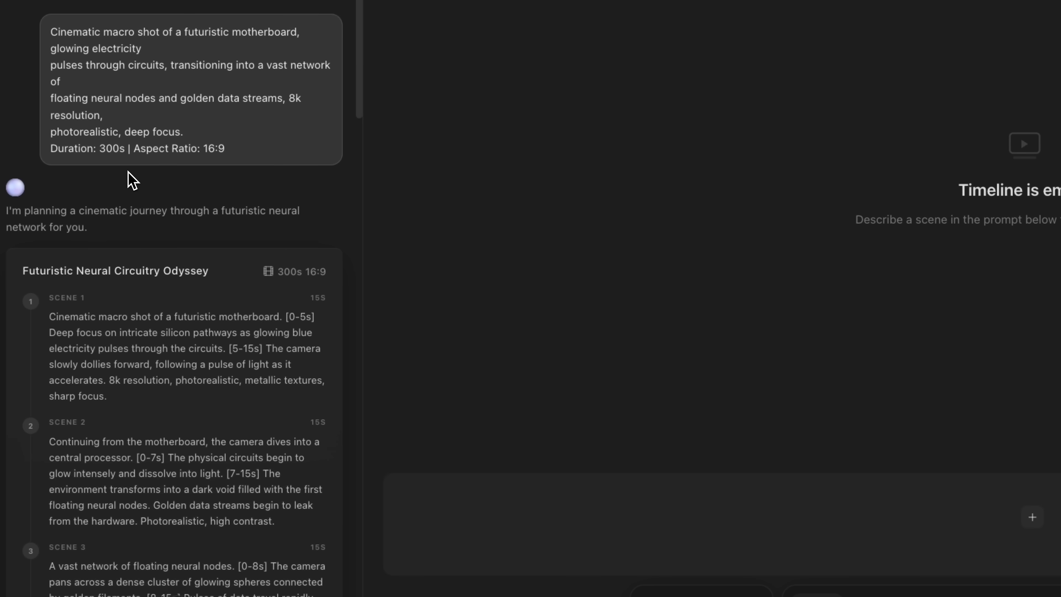
scroll(128, 171, "down", 5)
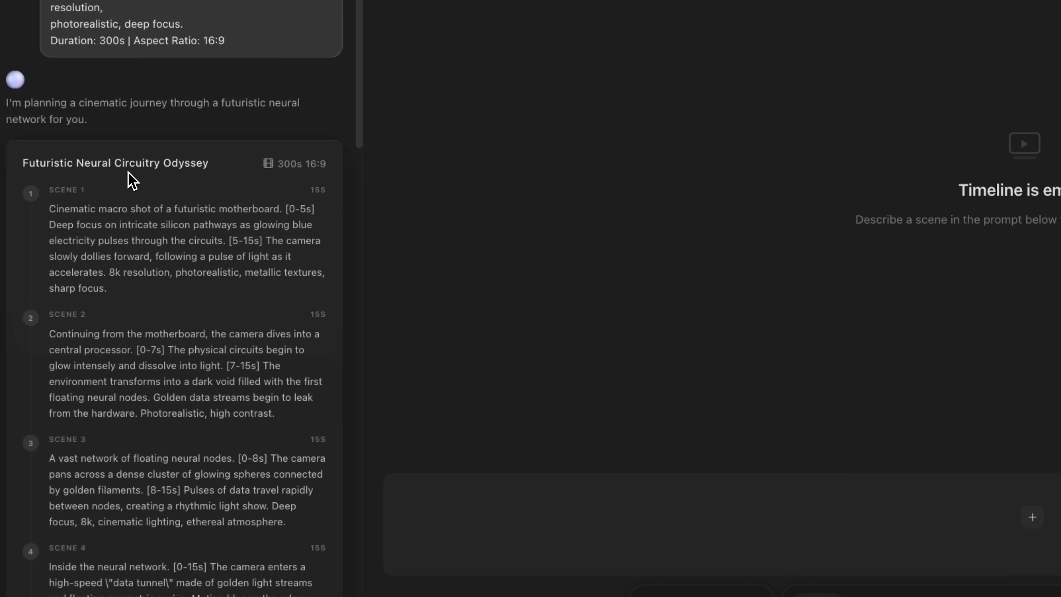
scroll(128, 171, "down", 1)
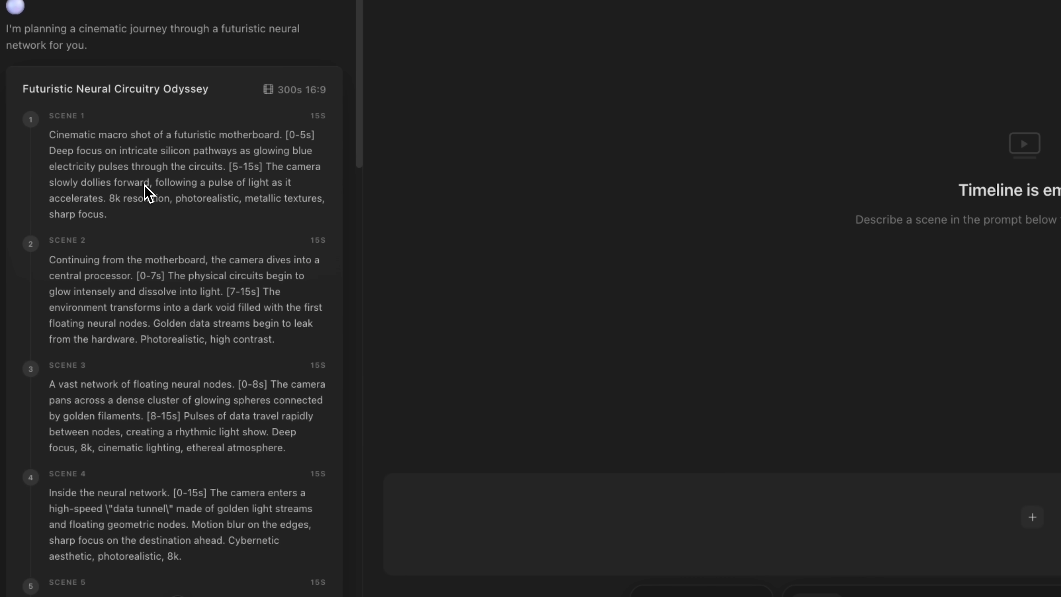
scroll(146, 186, "down", 4)
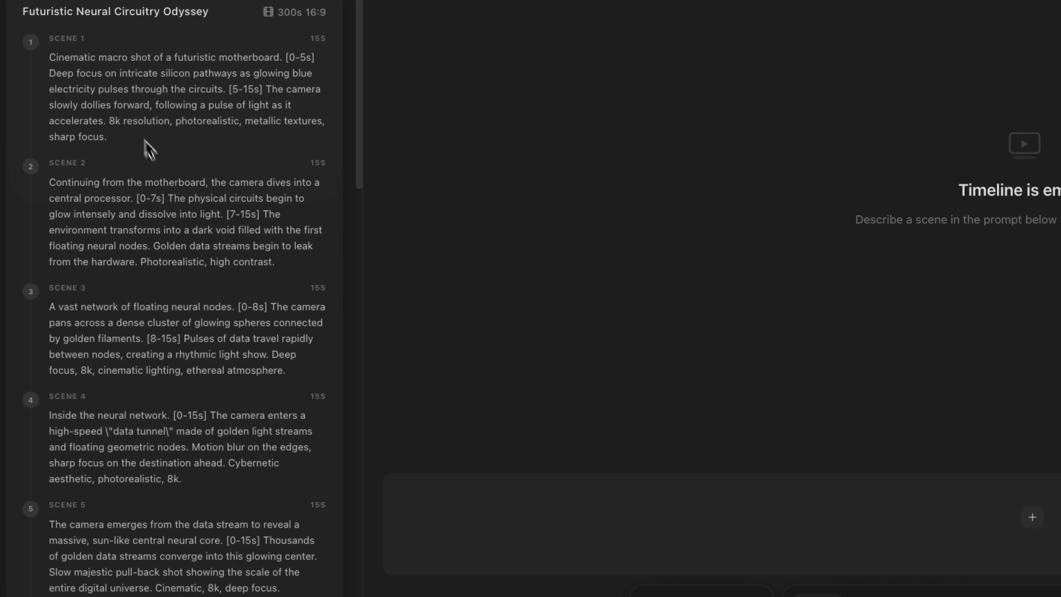
scroll(90, 219, "down", 6)
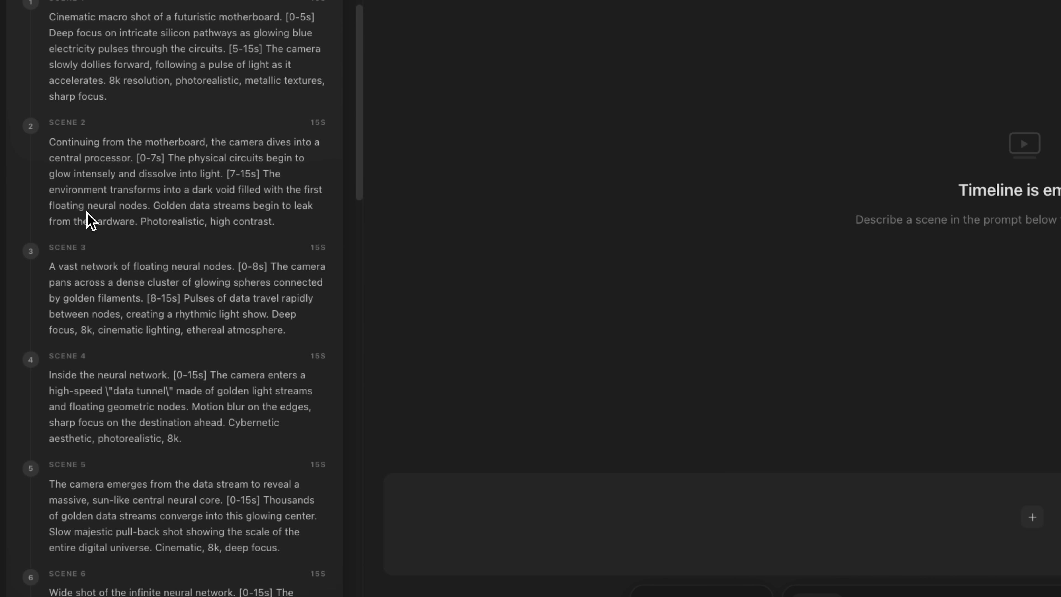
scroll(88, 215, "down", 2)
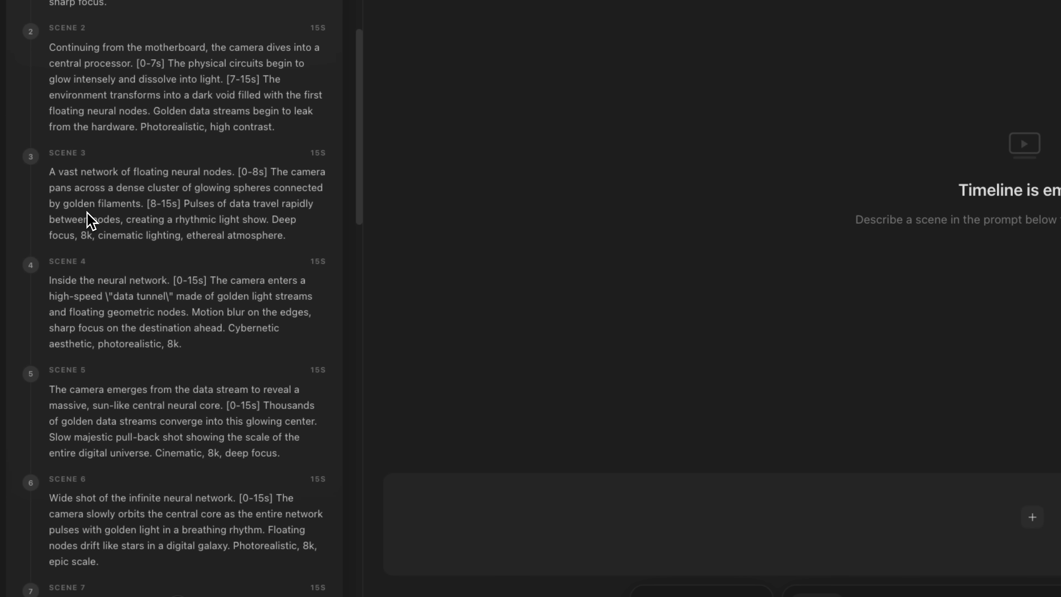
scroll(57, 216, "down", 3)
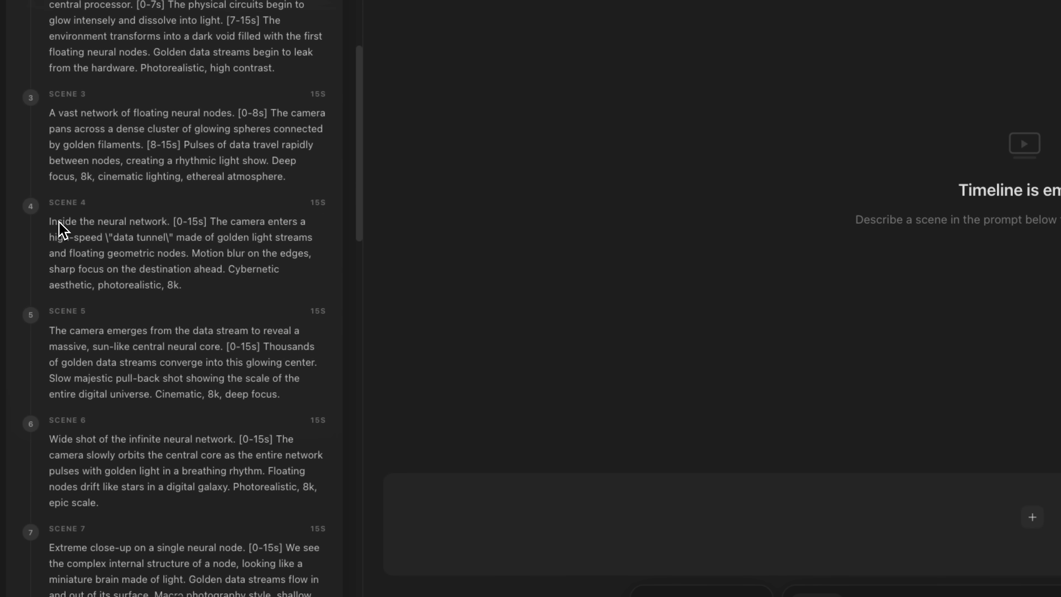
scroll(42, 228, "down", 20)
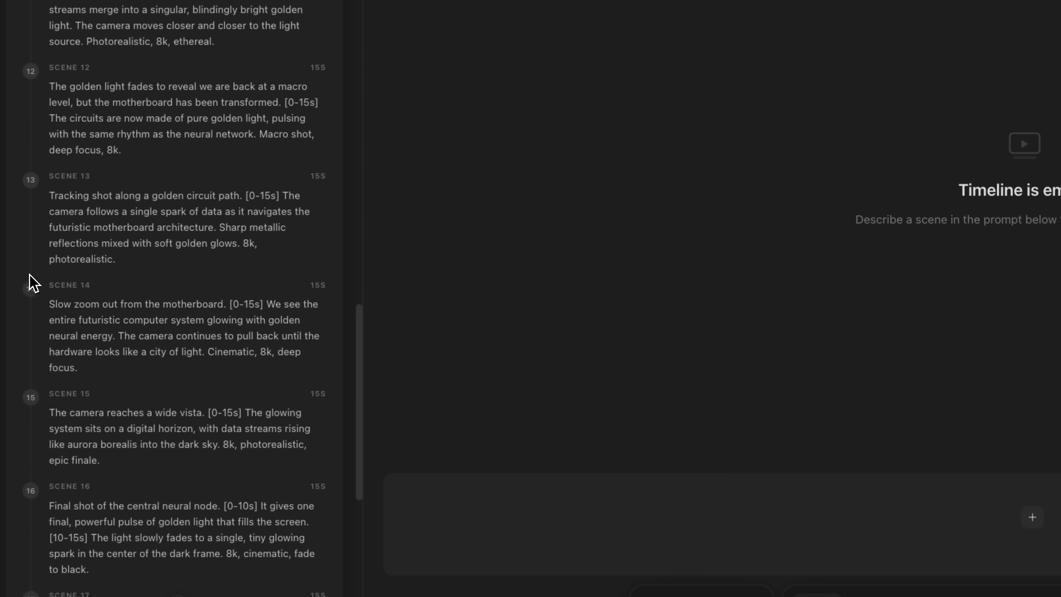
scroll(29, 278, "down", 10)
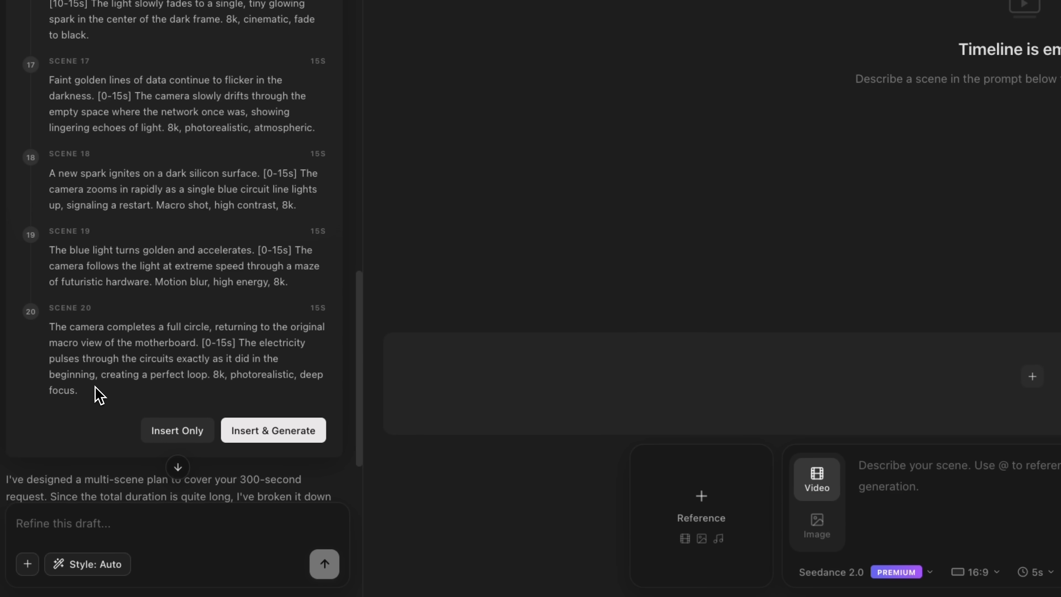
Ask the agent to refine Scene 1 with more vibrant blue electricity pulses and a subtle camera zoom-in, and insert and generate the revised plan.
type("Refine Scene 1: Make the blue electricity pulses more vibrant and add a subtle camera zoom-in effect towards the central processor.")
left_click(324, 564)
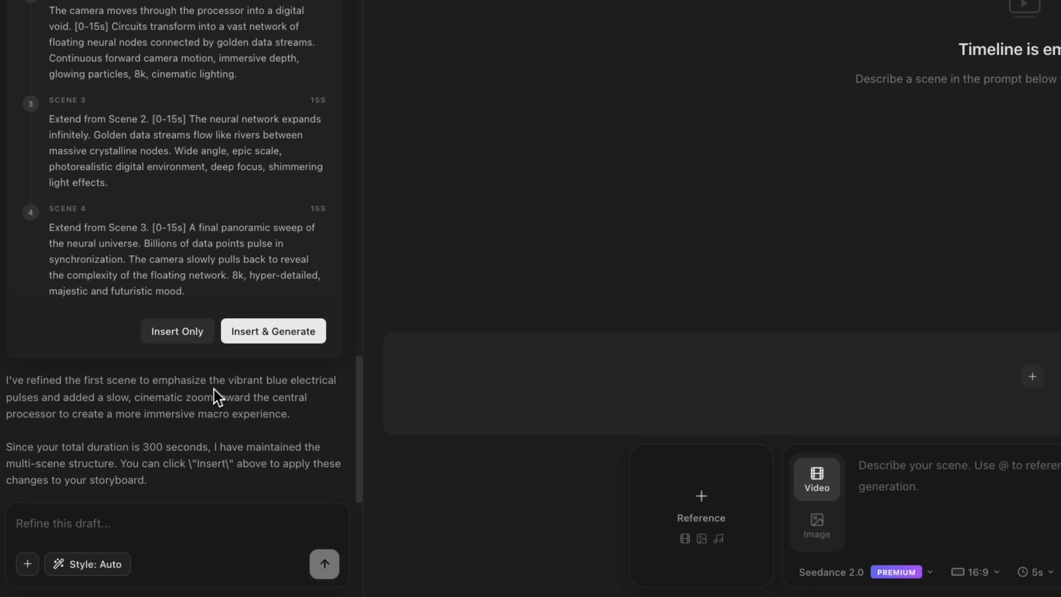
left_click(262, 332)
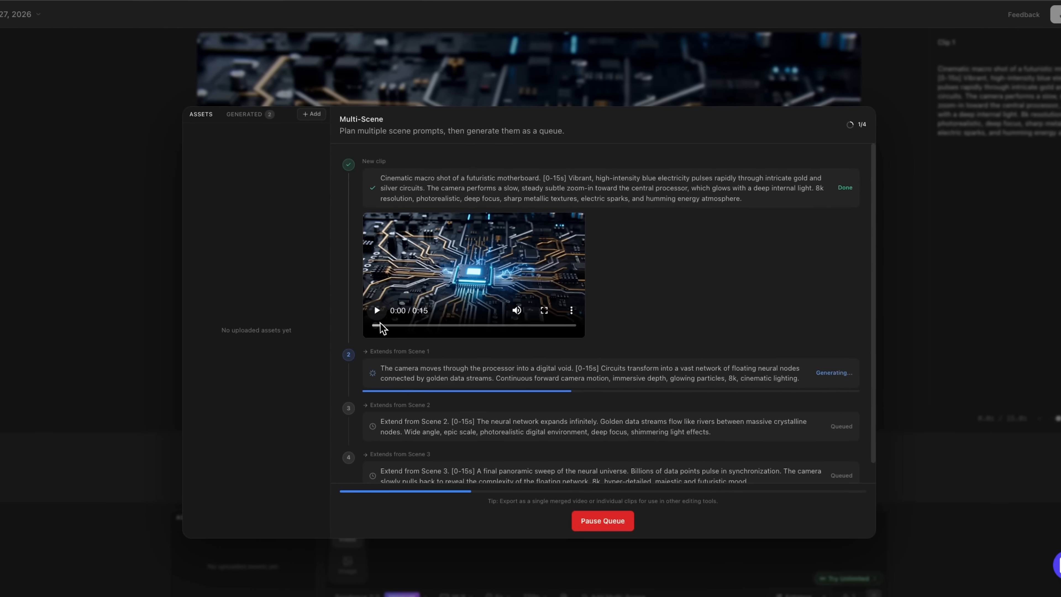
Play the generated Scene 1 clip in full screen.
left_click(543, 316)
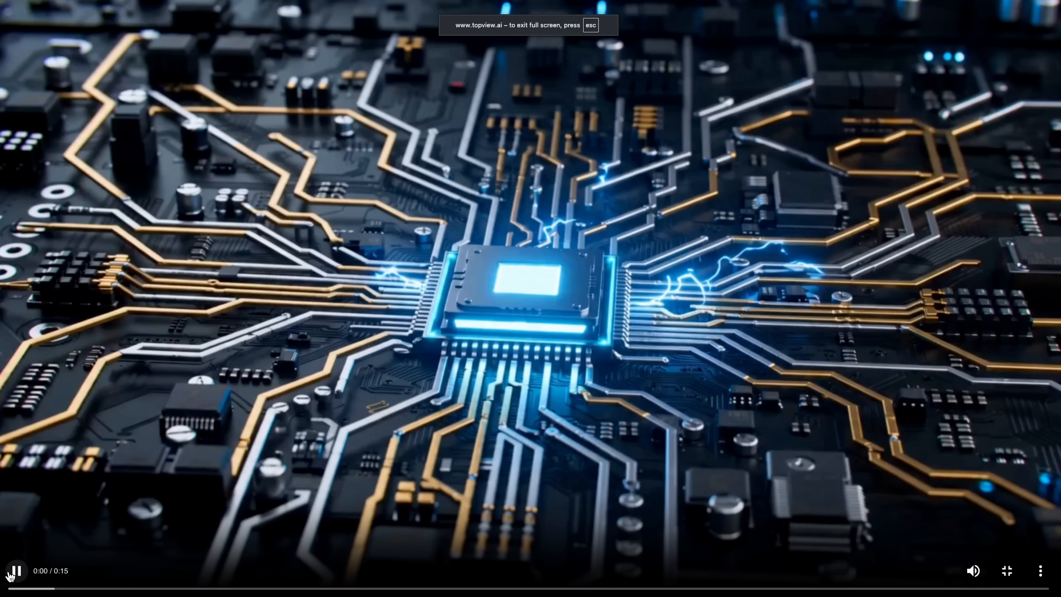
left_click(13, 573)
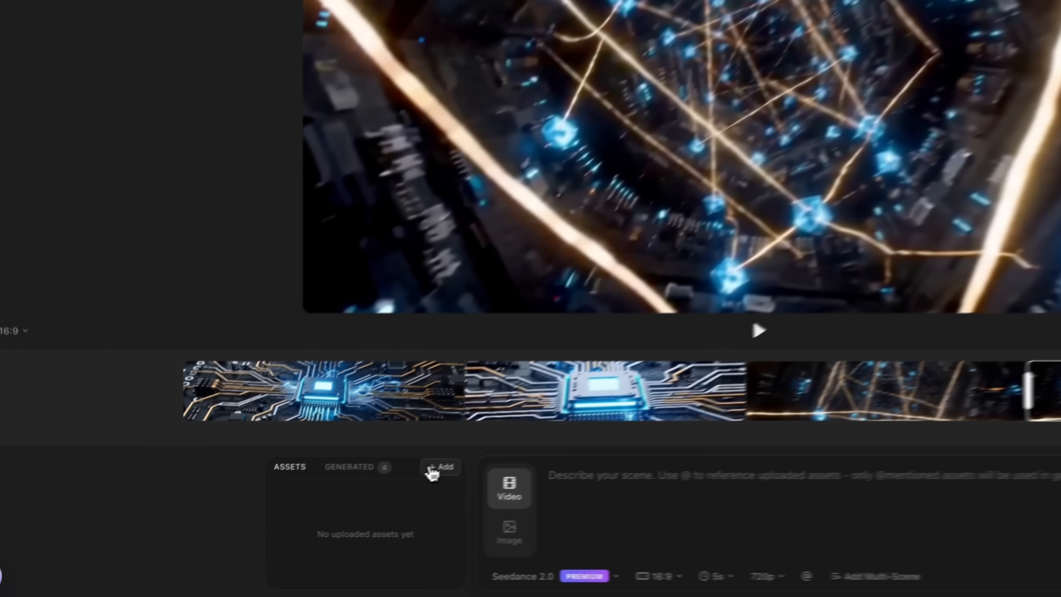
Add a neon reference image to the assets and write a scene prompt for a radical transition into a neon-infused cyber-core, referencing Image 1.
left_click(432, 471)
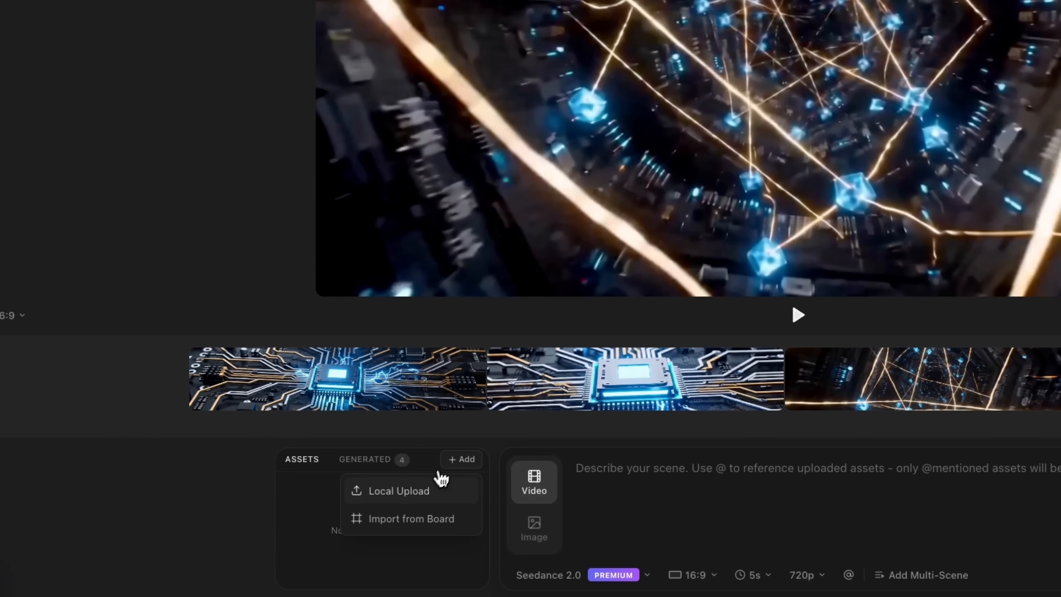
left_click(404, 506)
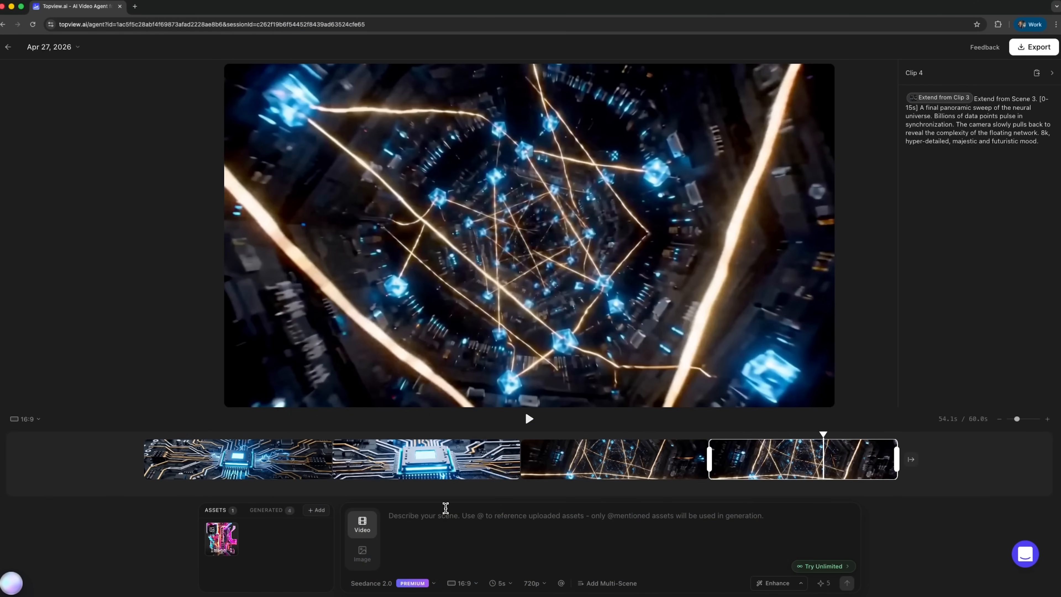
left_click(446, 508)
type("a radical transition into a neon-infused cyber-core inspired by the @. Vibrant pink, purple, and  cyan electrical currents flow through glowing glass circuits. High  contrast, photorealistic textures, 8k, futuristic cyberpunk  aesthetic, smooth orbiting camera movement around the main chip.")
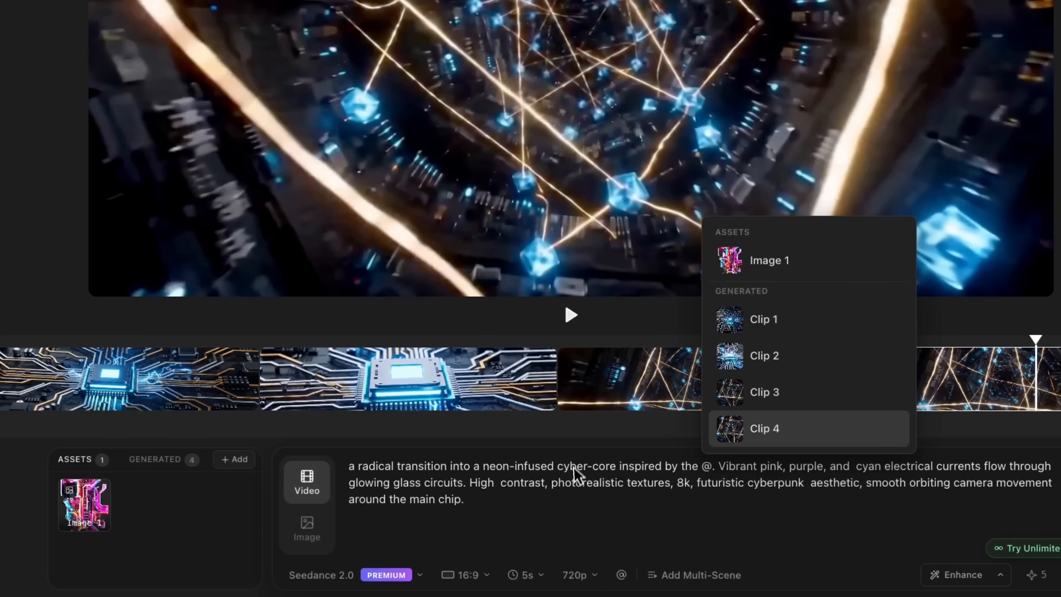
left_click(759, 268)
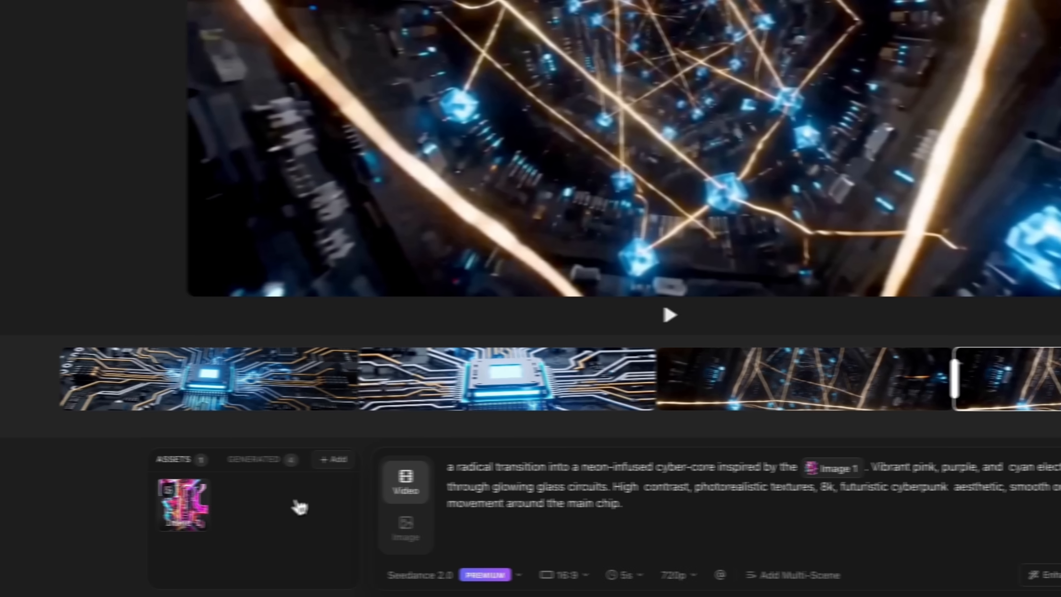
Play the timeline from the end of Clip 3 through the neon clip.
mouse_move(87, 501)
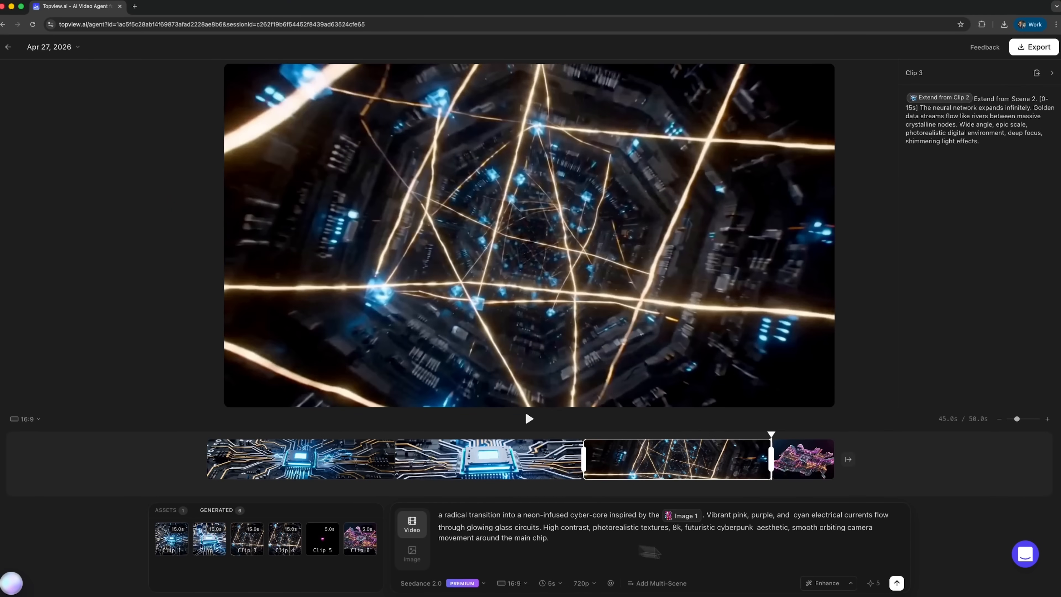
left_click(534, 423)
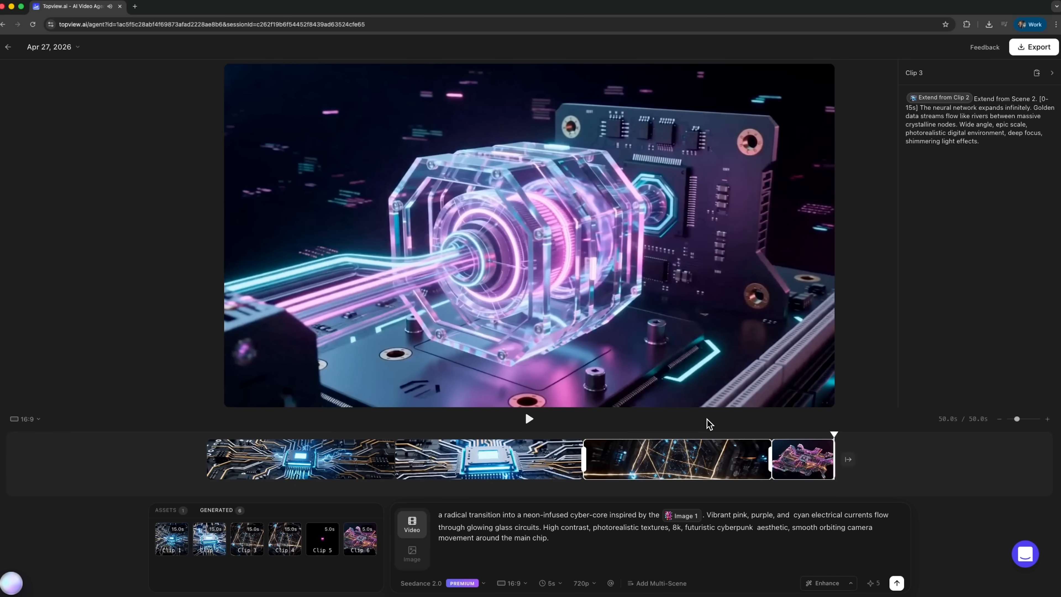
Set up an extension of Clip 6 in which the camera dives deeper into the glowing neon core amid swarming microscopic digital particles, keeping pink and cyan.
left_click(795, 459)
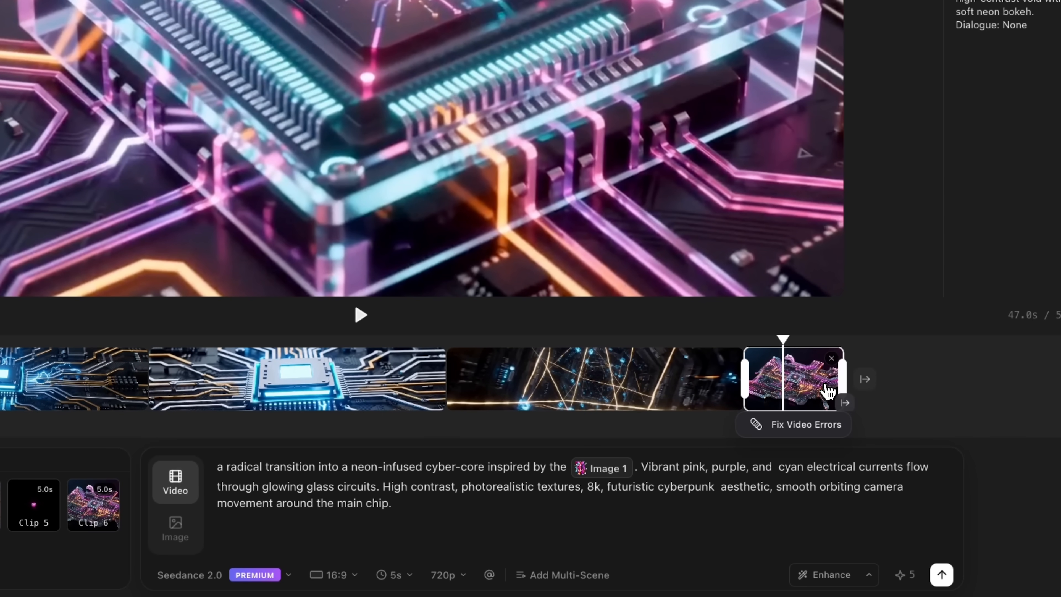
left_click(845, 404)
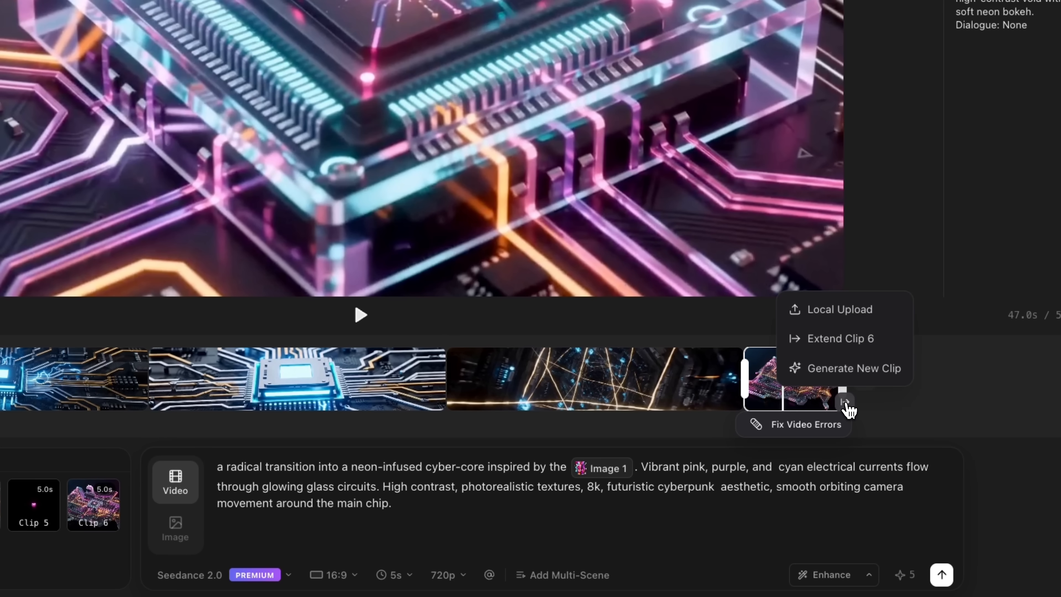
left_click(855, 343)
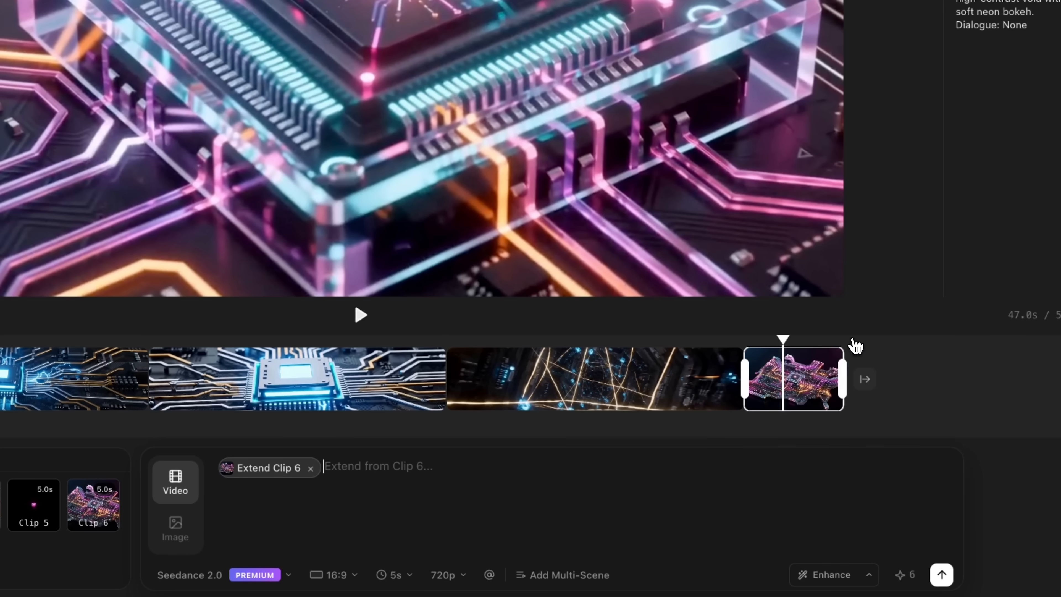
type("Extend from previous scene: the camera dives even deeper into the glowing neon core. We see microscopic digital particles swarming around the processor like a nebula. Maintain the pink and cyan color palette, 8k, ultra-detailed, cinematic fluid motion.")
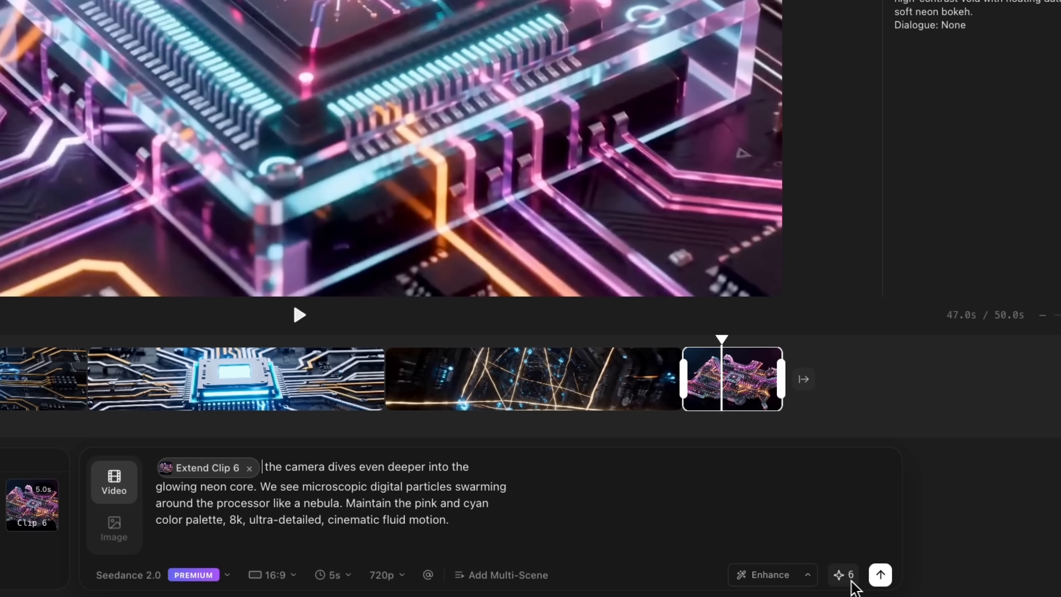
Enhance the Clip 6 extension prompt and generate the 5-second extension.
left_click(783, 579)
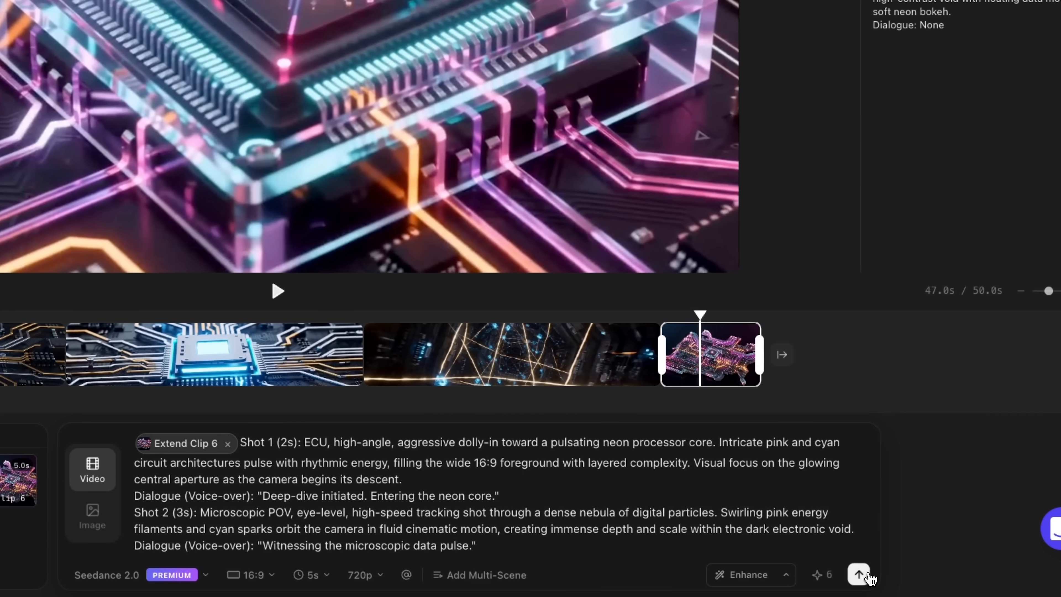
left_click(859, 575)
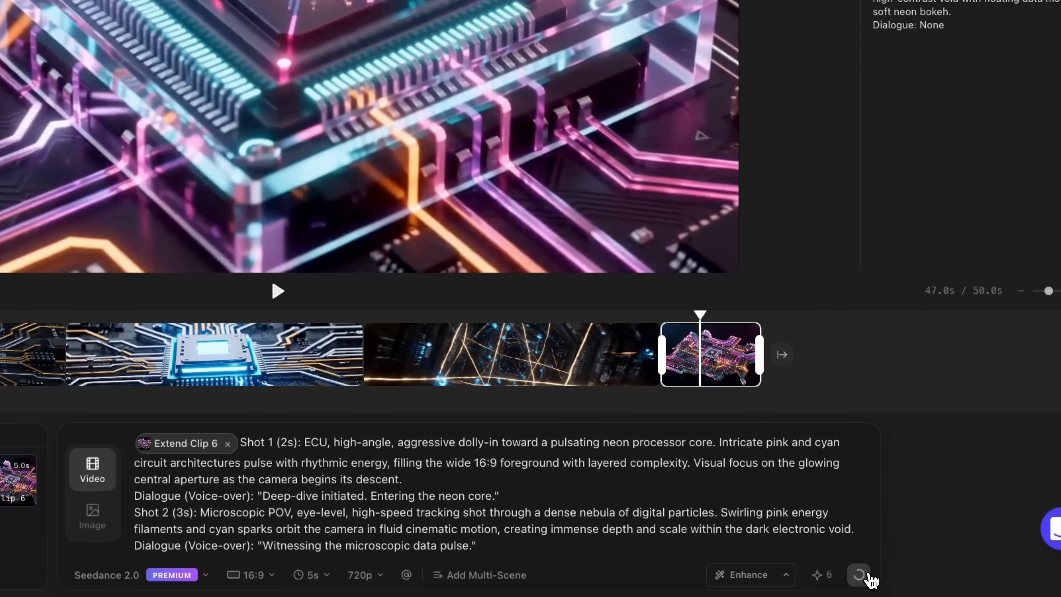